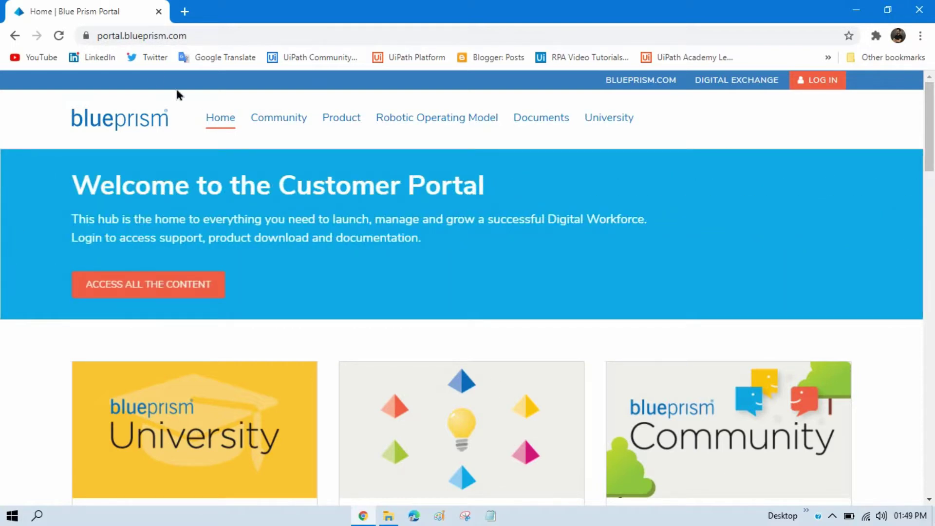
Step: Go from the Customer Portal home page to the LOG IN page
click(209, 35)
click(217, 36)
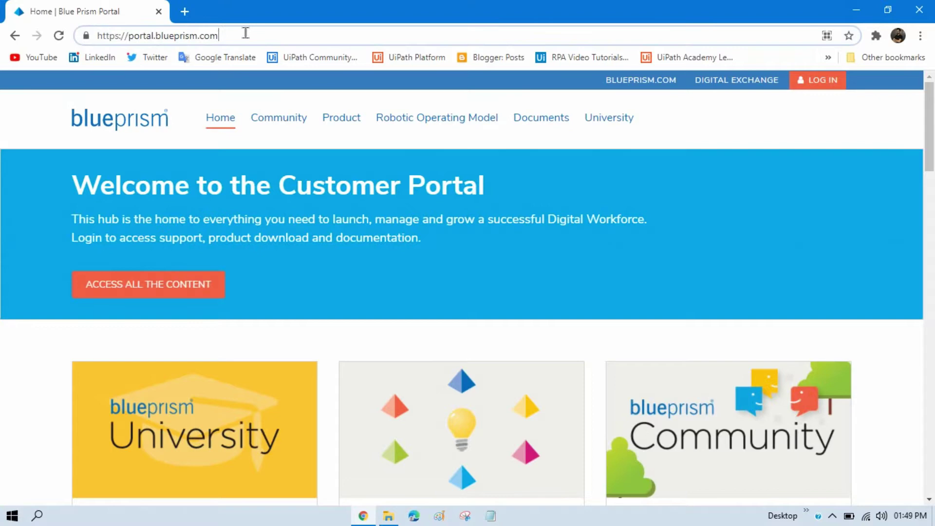
click(282, 17)
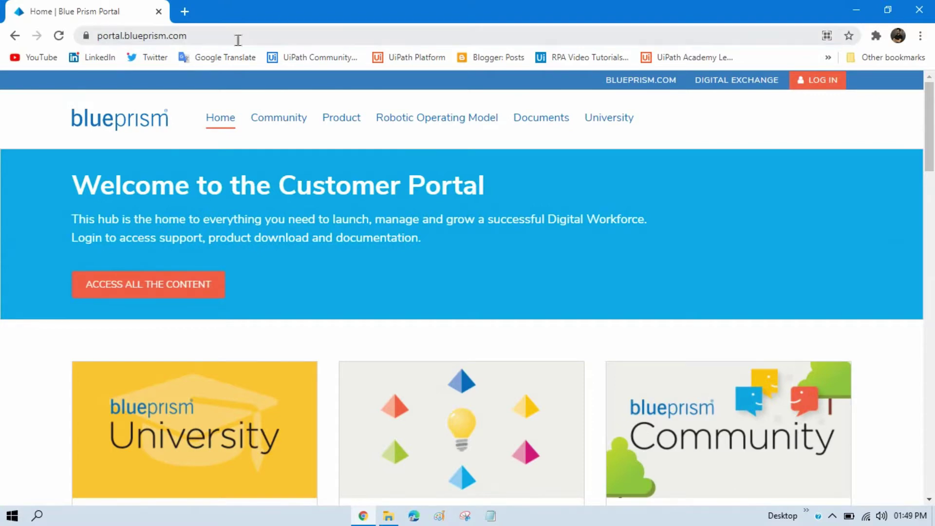
click(824, 84)
scroll(694, 332, down, 4)
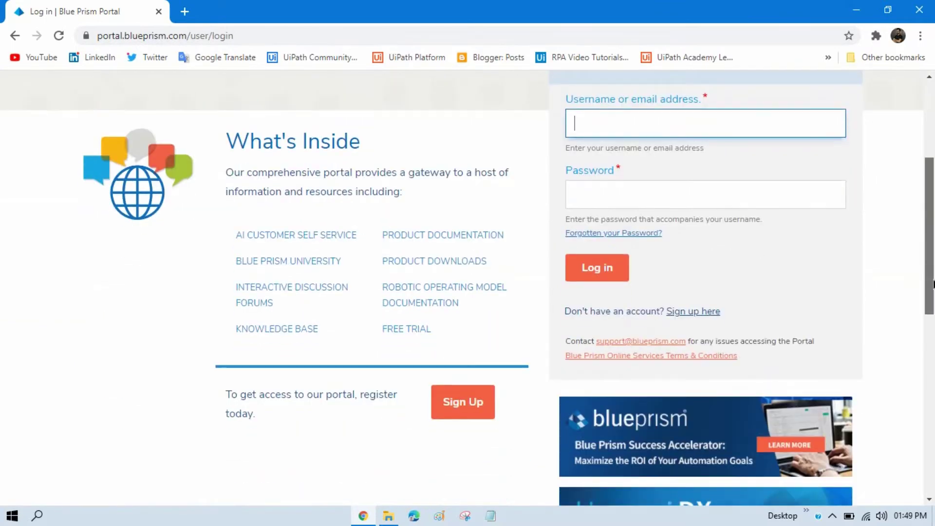
scroll(692, 253, up, 2)
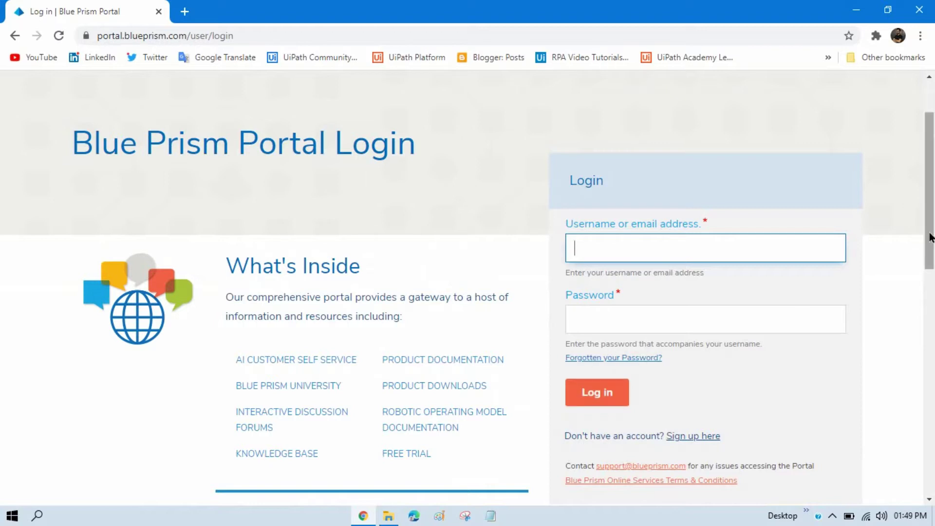
drag(930, 241, 930, 246)
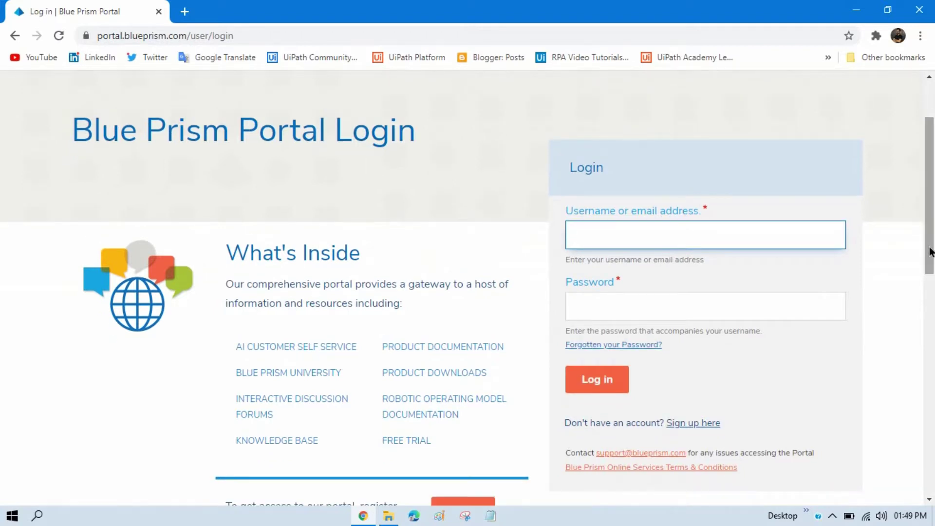
Step: Open the Create new account form and fill in the e-mail address and a username
click(694, 425)
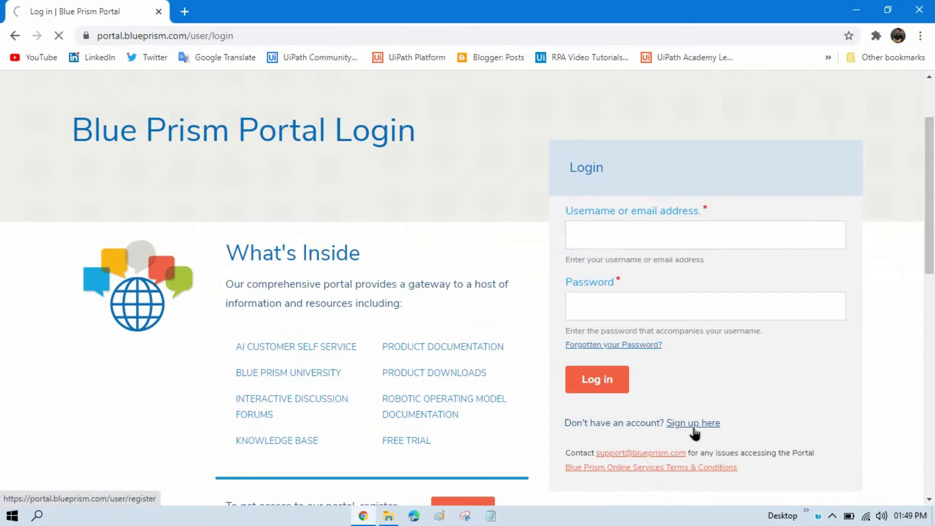
scroll(932, 210, down, 5)
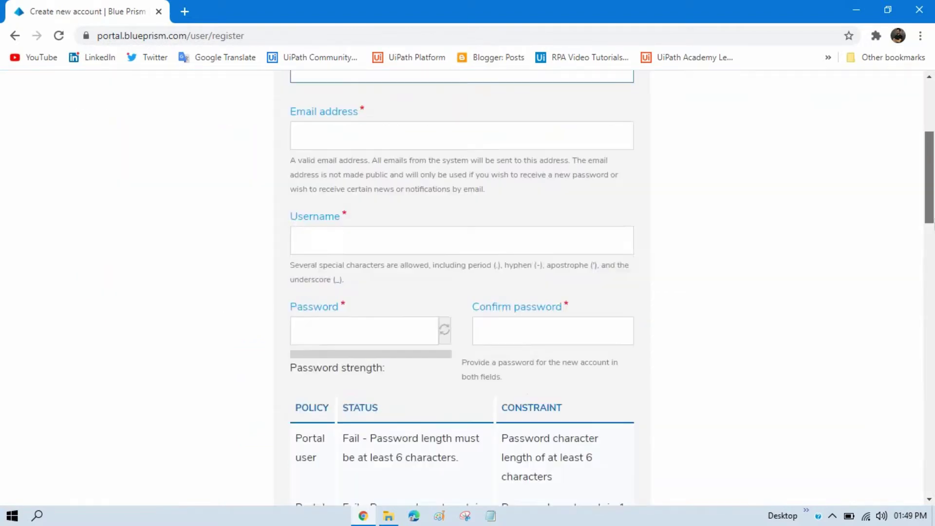
scroll(335, 165, up, 2)
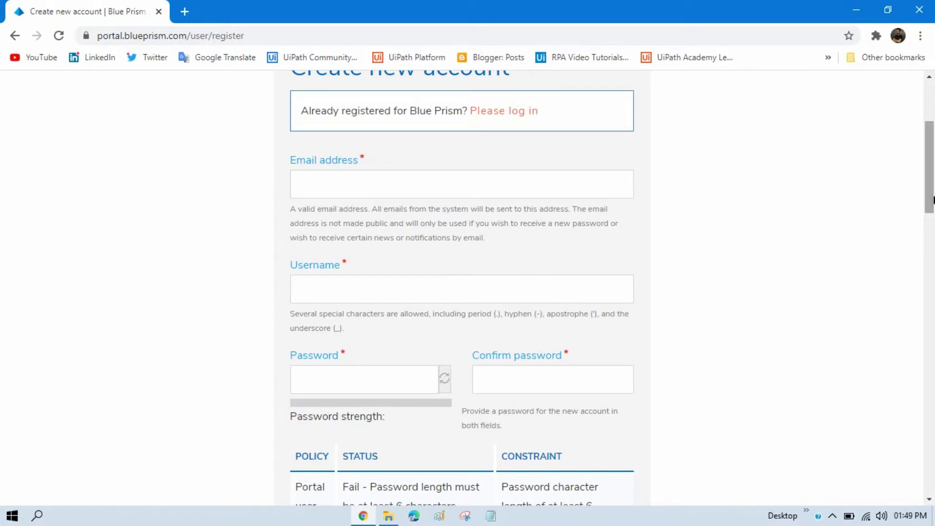
scroll(932, 200, up, 1)
scroll(284, 198, down, 1)
click(319, 163)
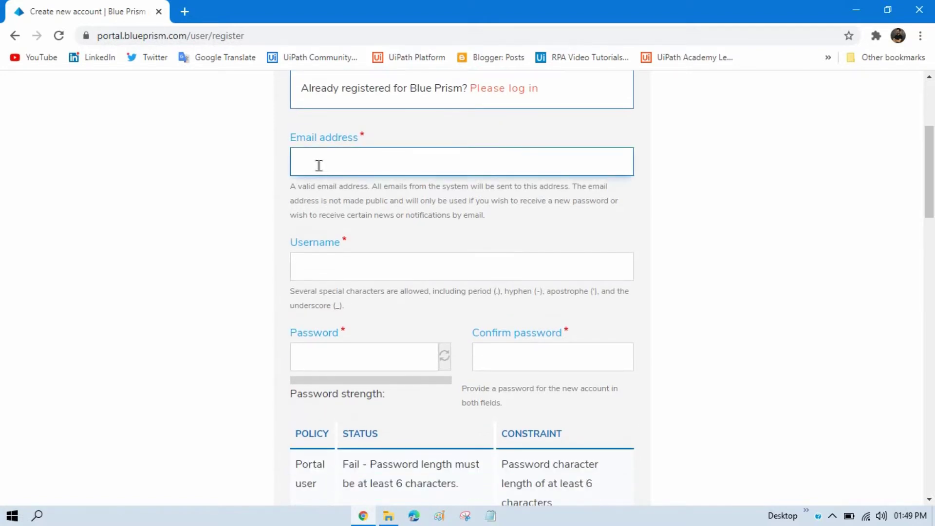
key(ctrl+v)
click(741, 231)
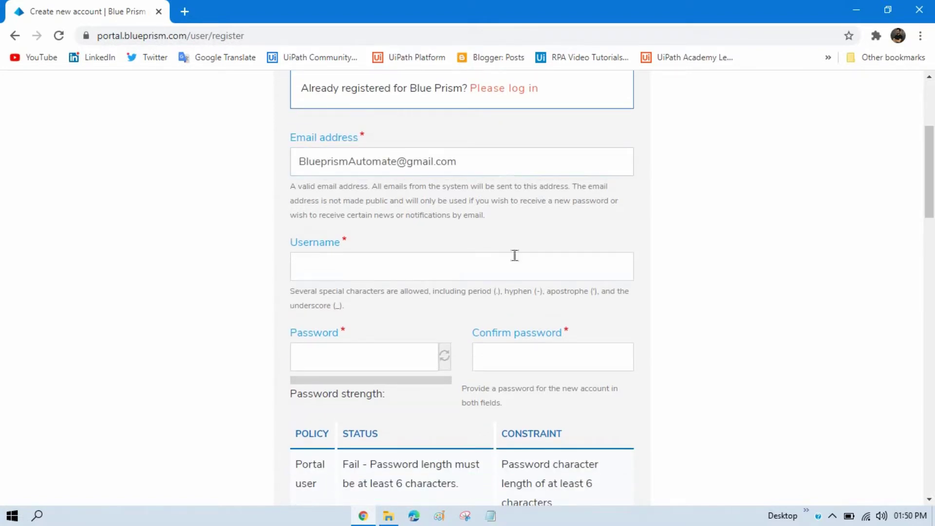
click(455, 278)
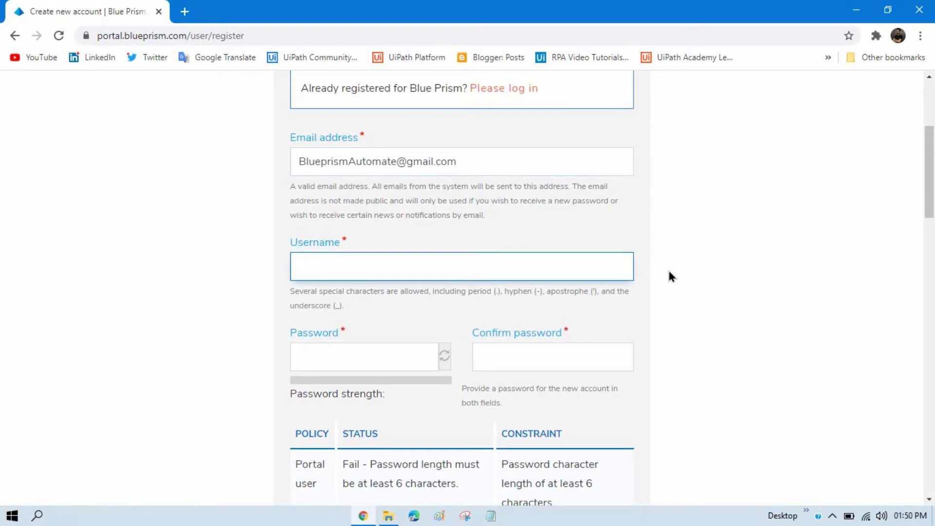
text(BluePrismRPA)
Step: Enter a strong password and retype it in Confirm password so the policy passes
key(Tab)
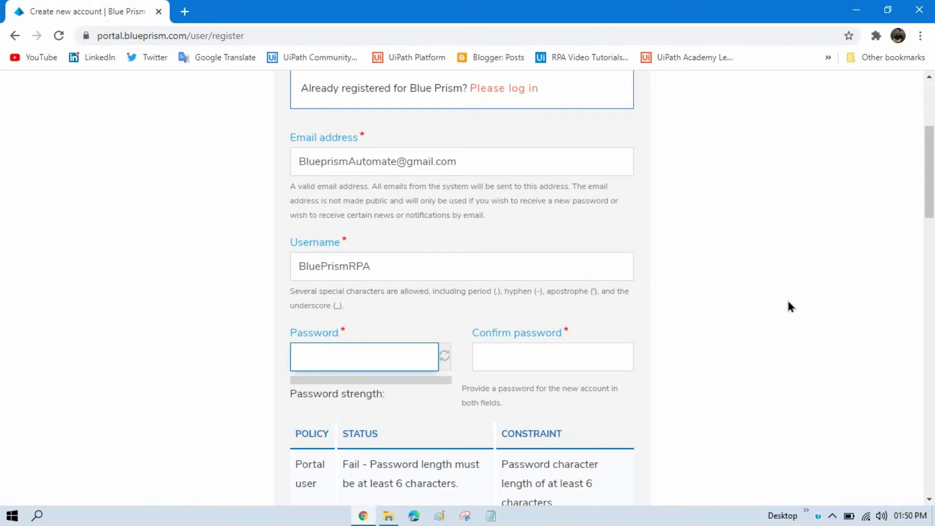
click(327, 355)
text(•••••)
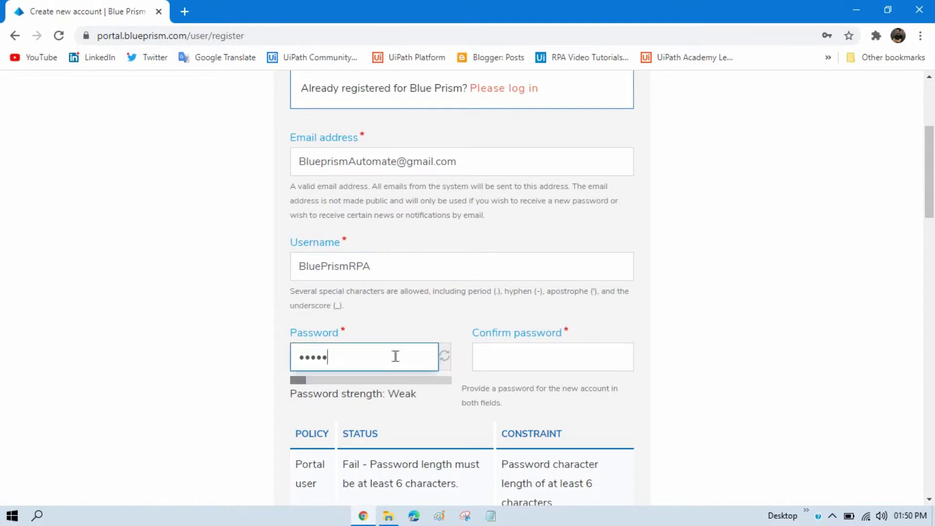
text(•••)
key(ctrl+a)
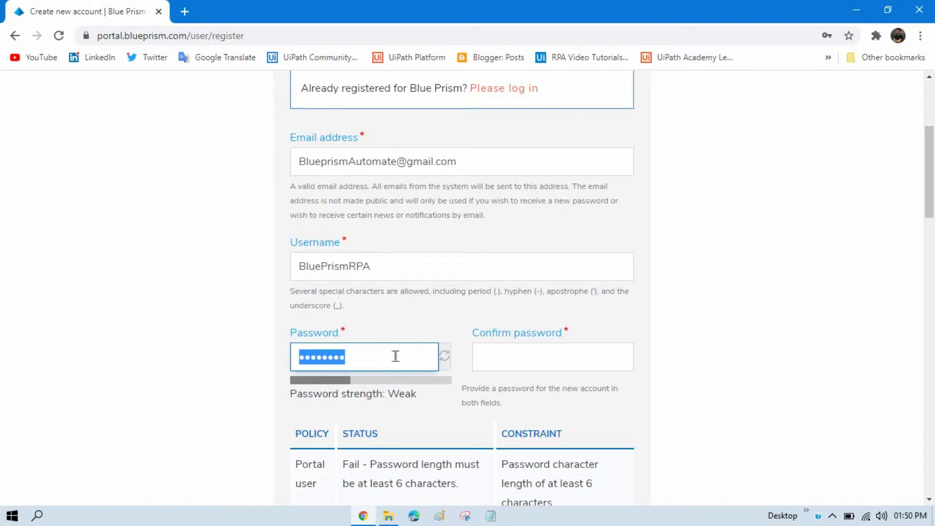
text(•)
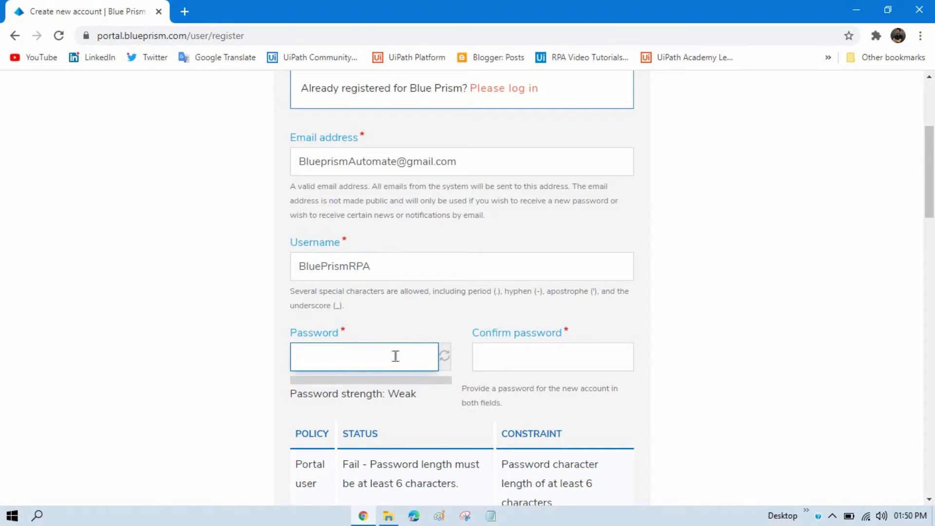
text(••••••••••••)
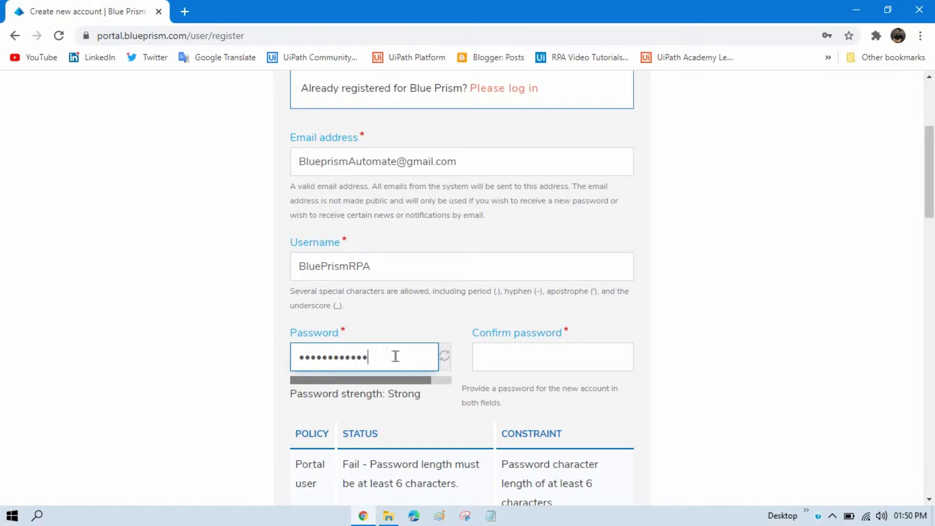
key(Tab)
text(••••••)
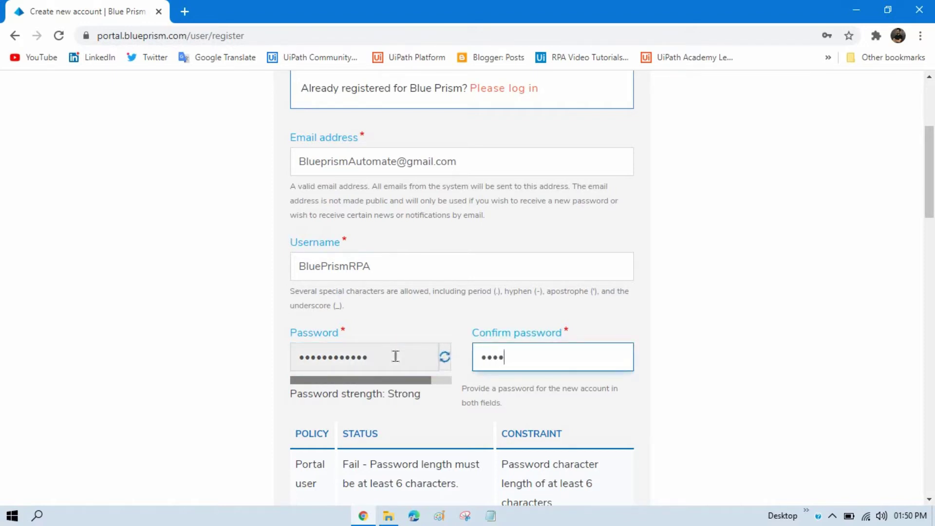
text(•••)
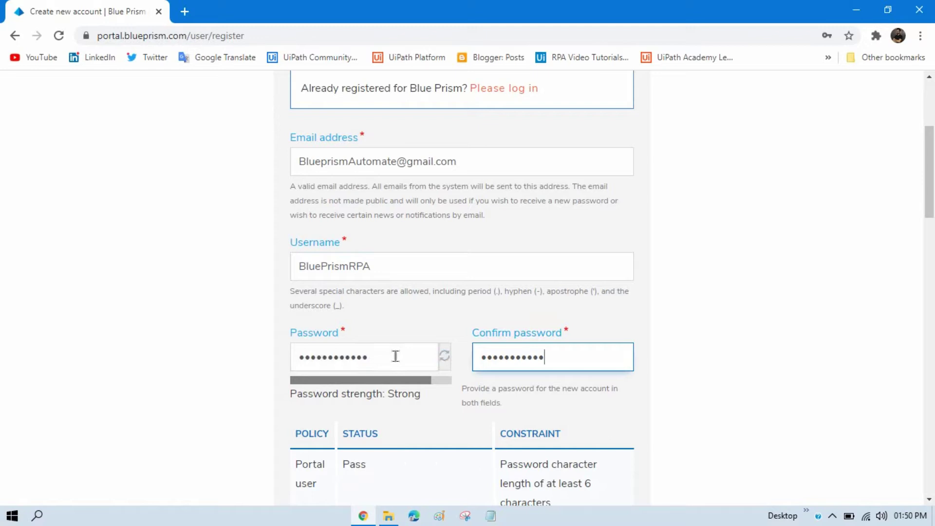
key(Tab)
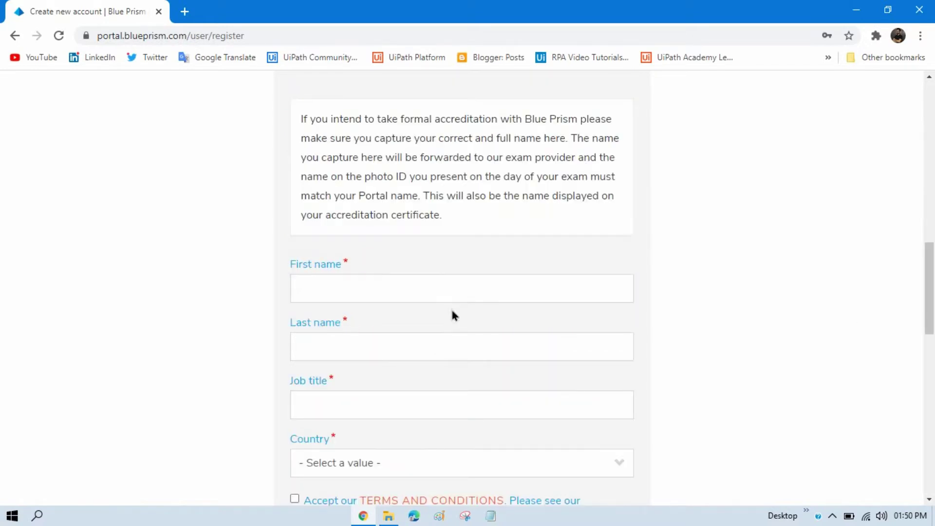
Step: Enter the registrant's first and last name and job title 'RPA Developer'
click(371, 285)
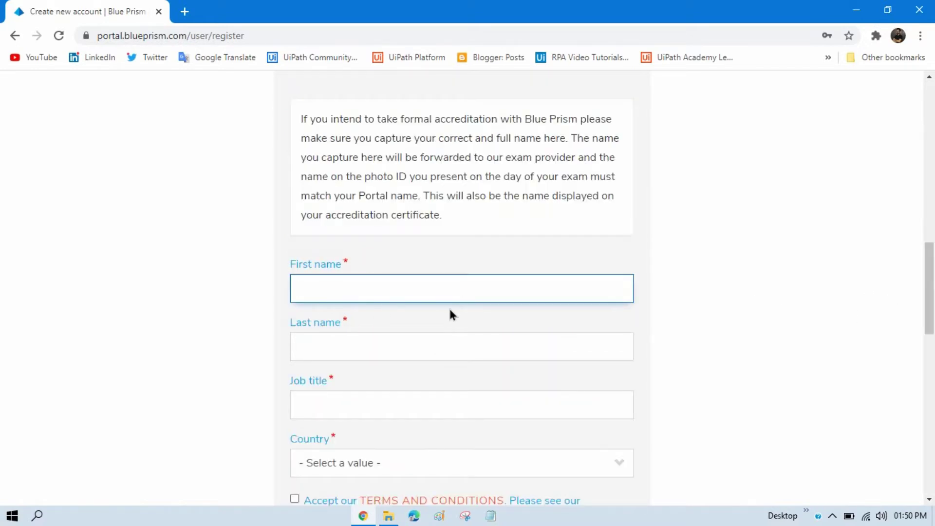
key(Tab)
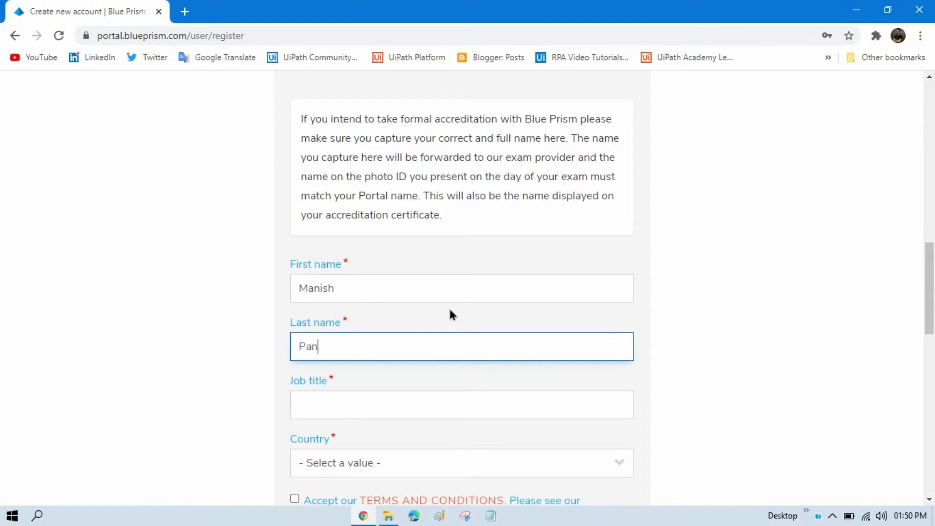
key(Tab)
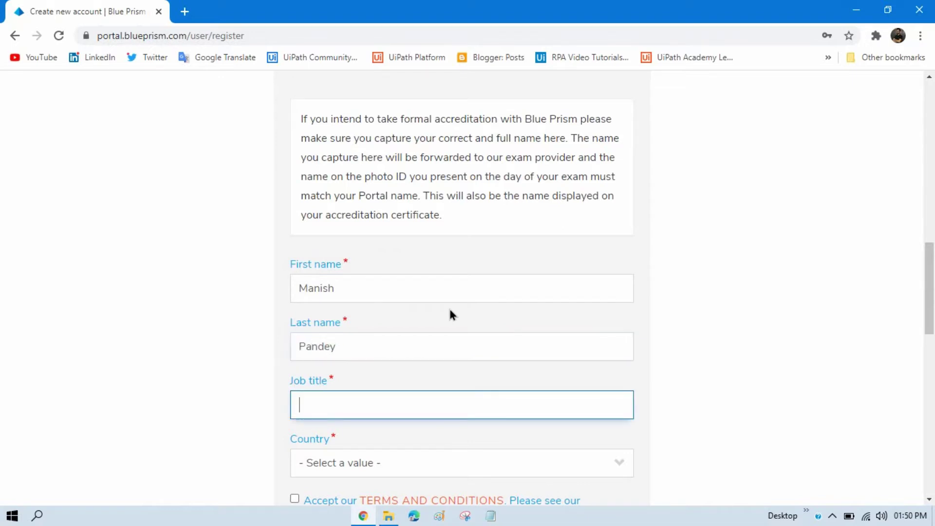
text(RPA Developer)
Step: Choose INDIA as the country and accept the terms and conditions
key(Tab)
key(i)
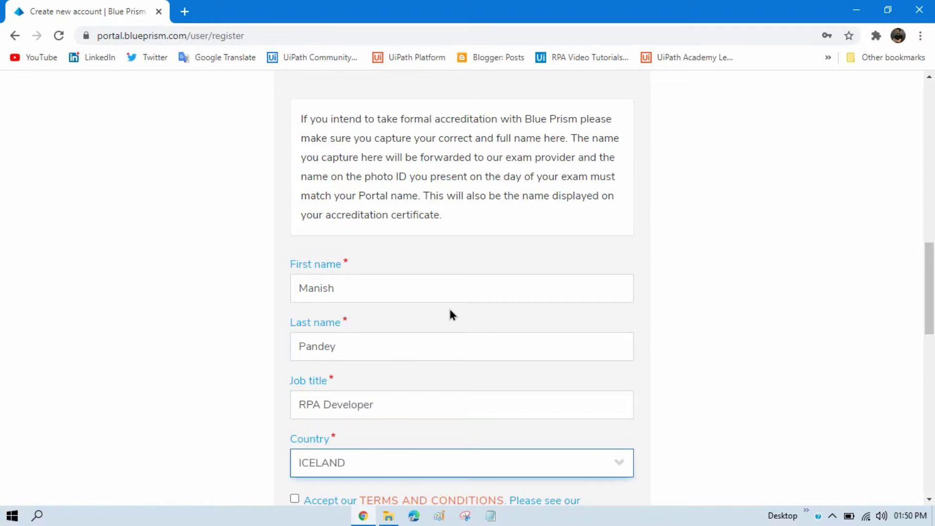
key(Tab)
key(shift+Tab)
key(i)
key(Tab)
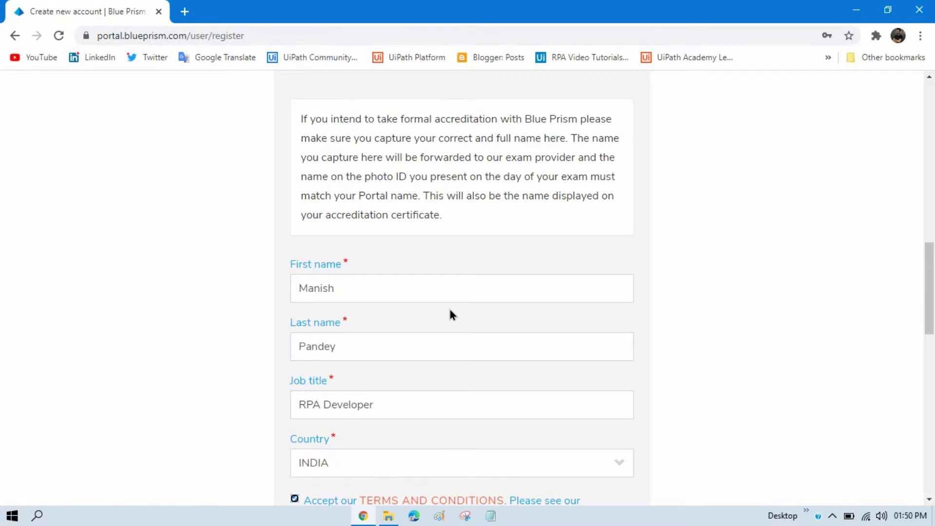
drag(930, 297, 930, 359)
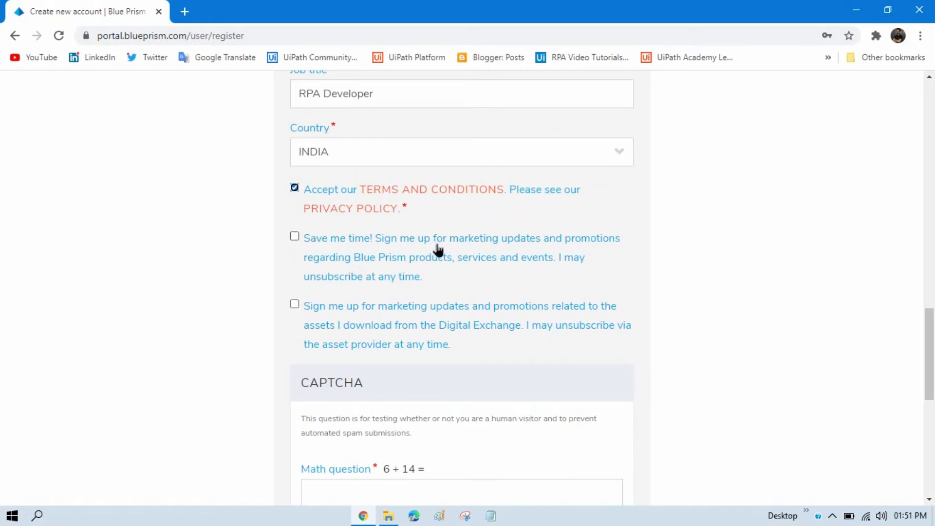
Step: Scroll down to the CAPTCHA math question 6 + 14 and select its answer box
drag(929, 354, 930, 397)
click(357, 287)
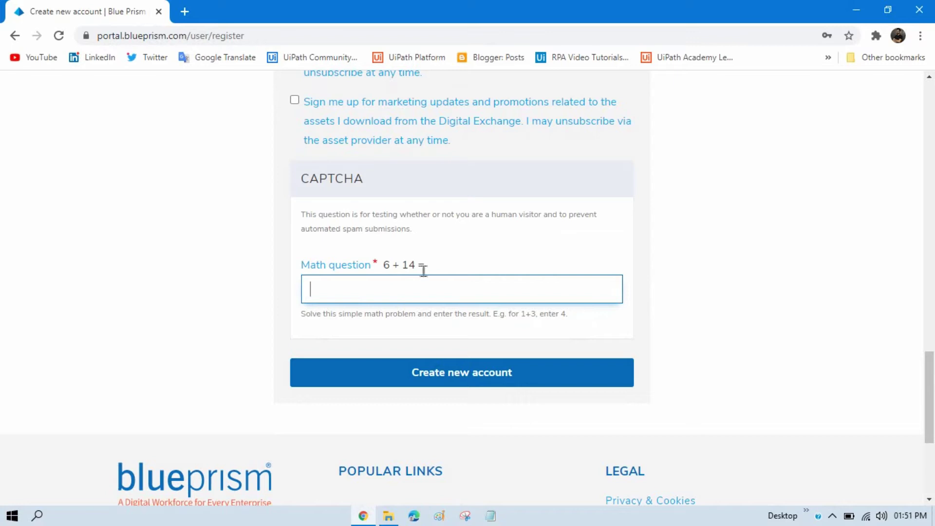
Step: Answer the CAPTCHA with 20 and submit, which returns Username and Password errors
text(20)
click(460, 384)
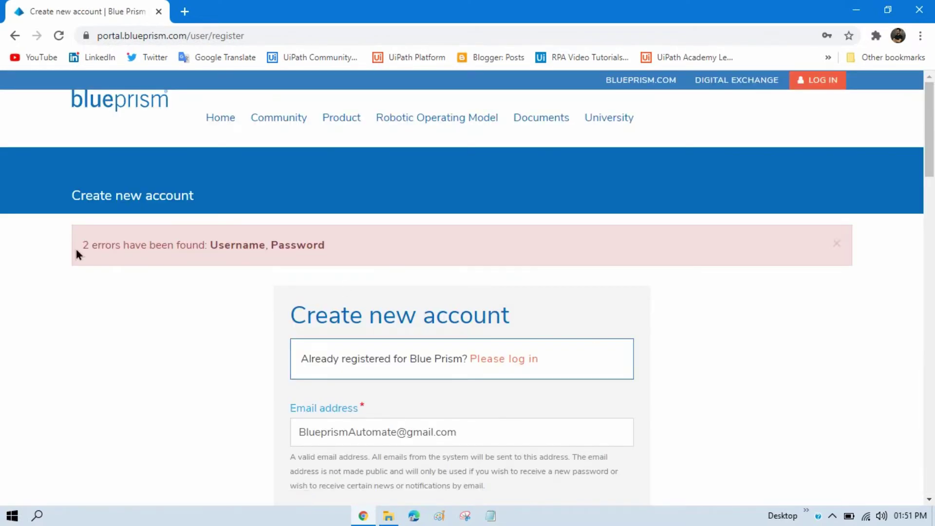
drag(76, 250, 190, 246)
click(452, 288)
drag(930, 146, 930, 215)
Step: Replace the username's RPA ending with 'Automate' and re-enter a matching strong password
click(370, 214)
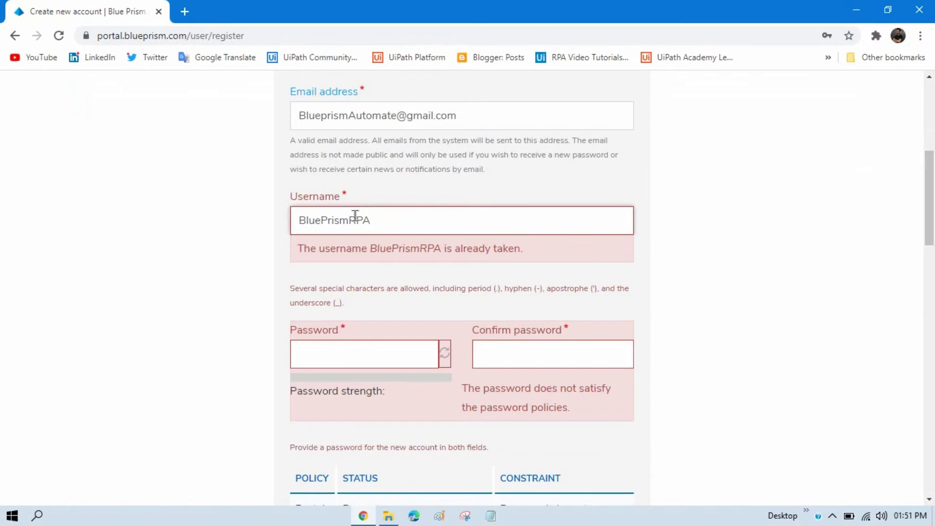
double_click(355, 215)
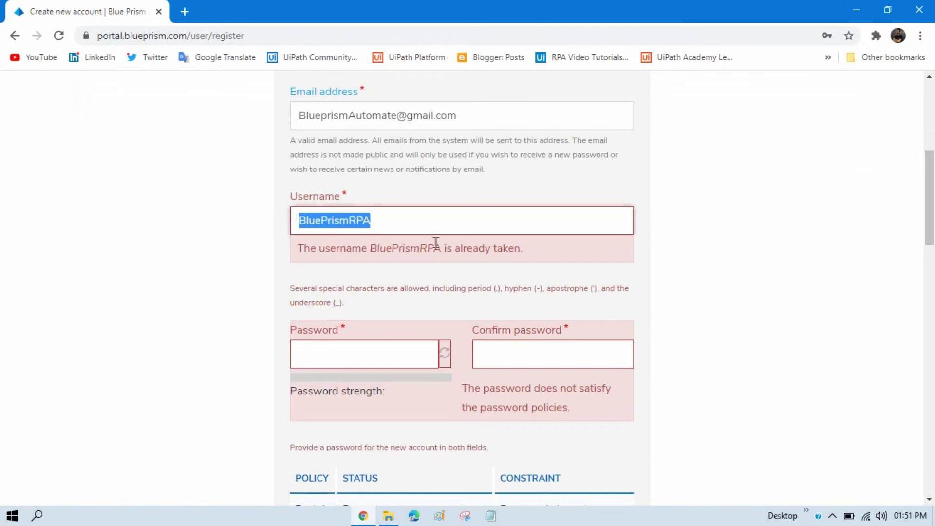
click(349, 220)
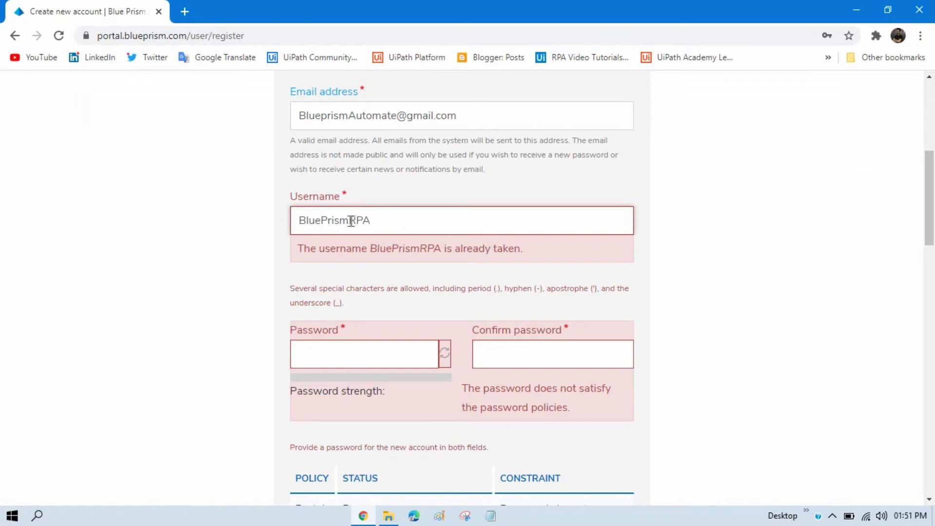
drag(351, 220, 406, 220)
text(Automate)
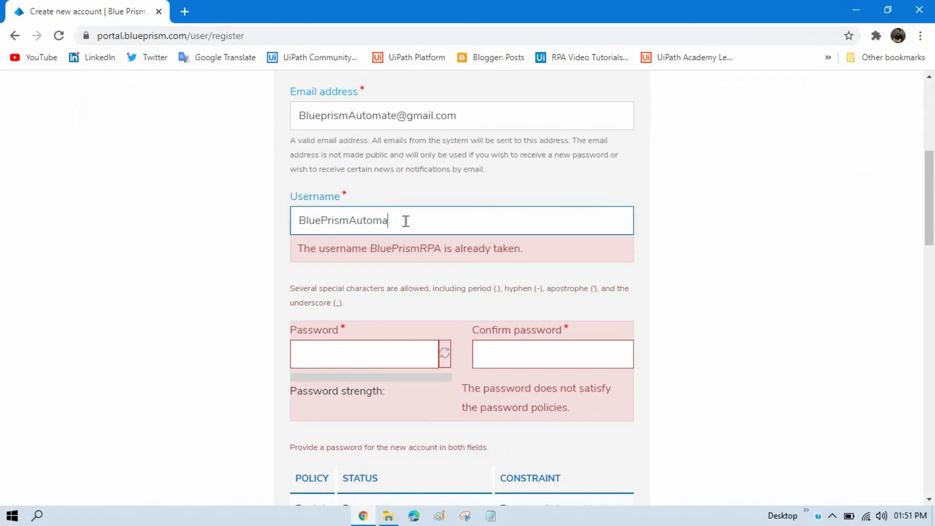
key(Tab)
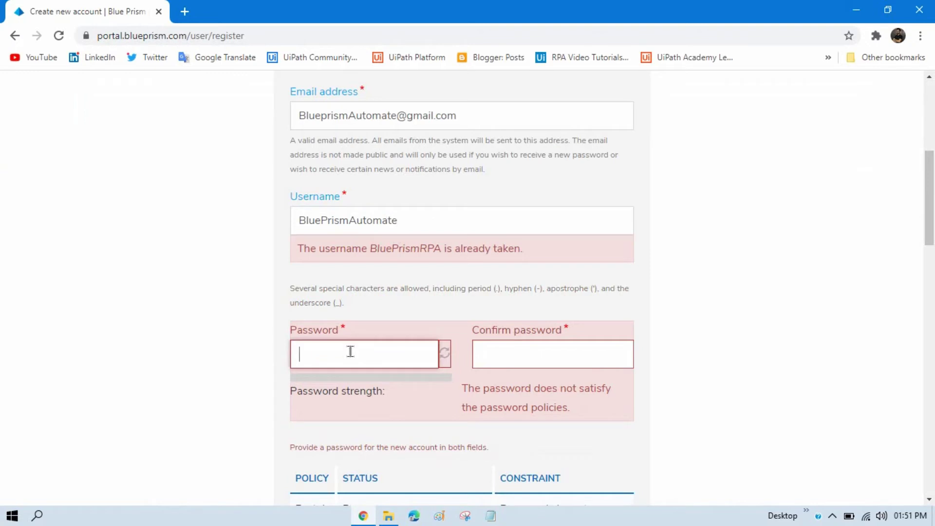
text(•••••••••)
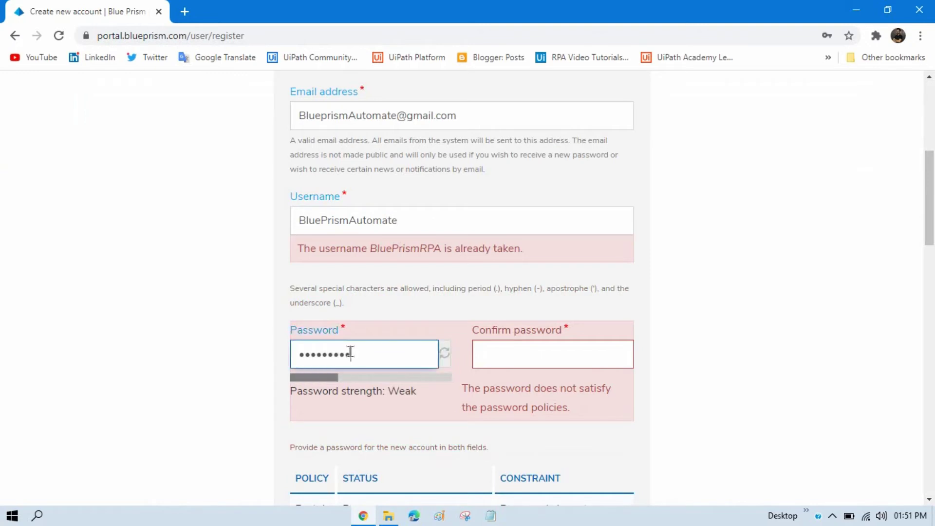
text(•••)
key(Tab)
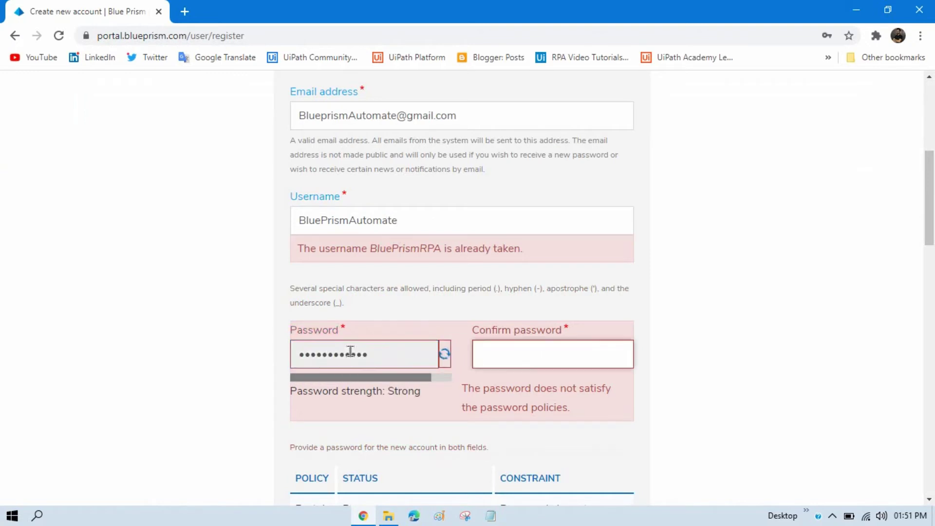
text(•••••••••)
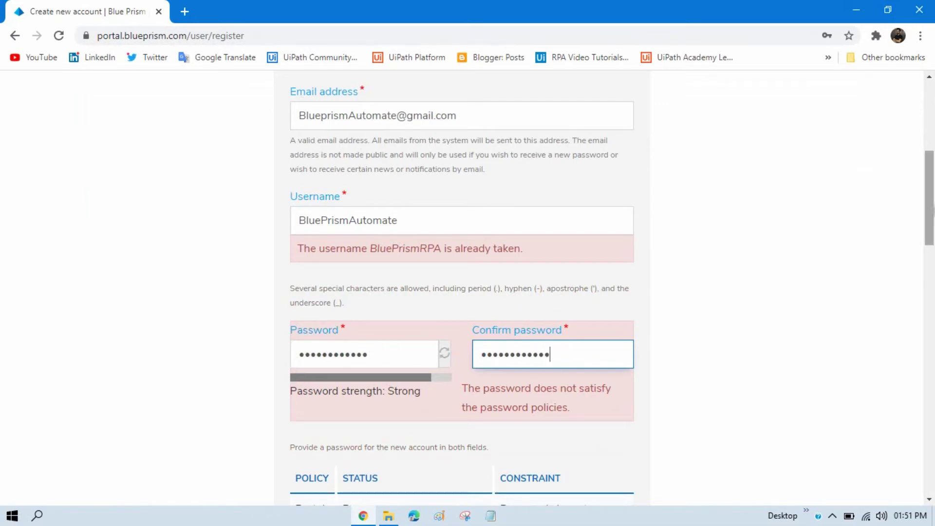
drag(930, 185, 929, 372)
Step: Submit Create new account and check the green welcome notice on the home page
click(487, 414)
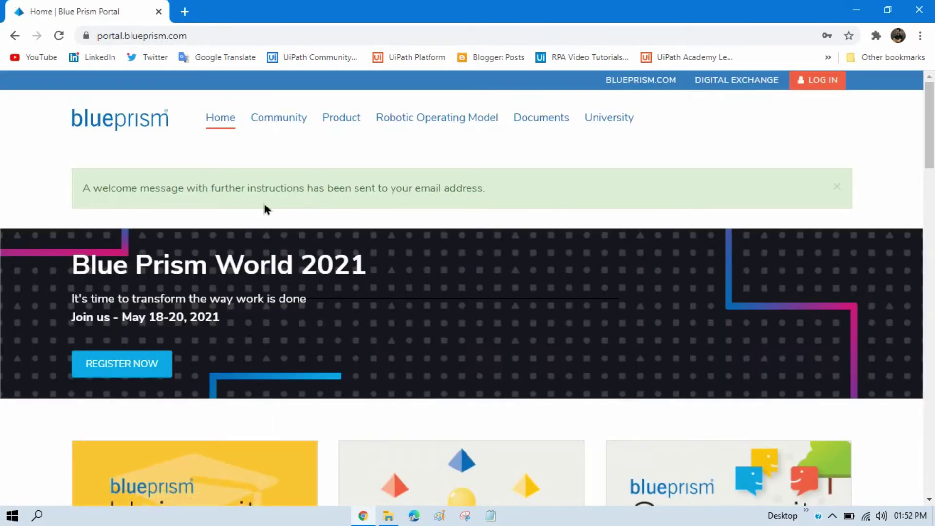
drag(83, 189, 494, 193)
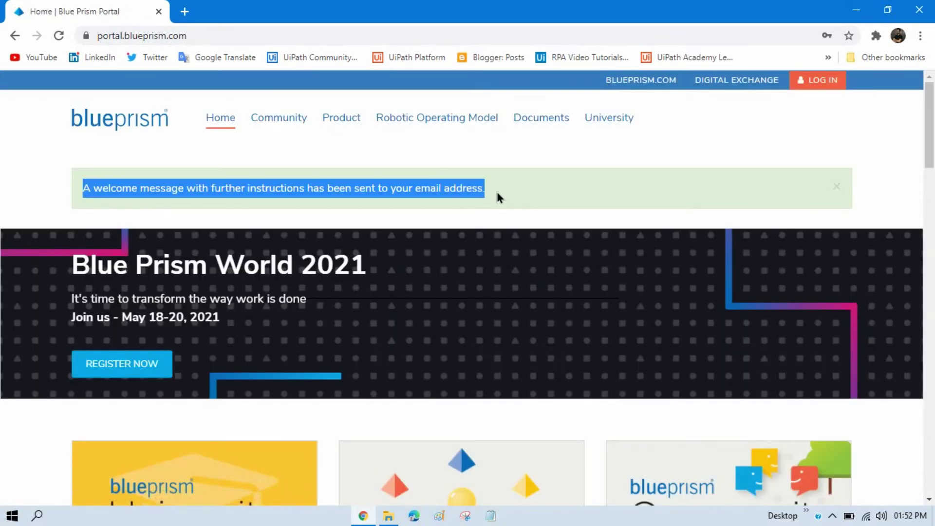
click(501, 186)
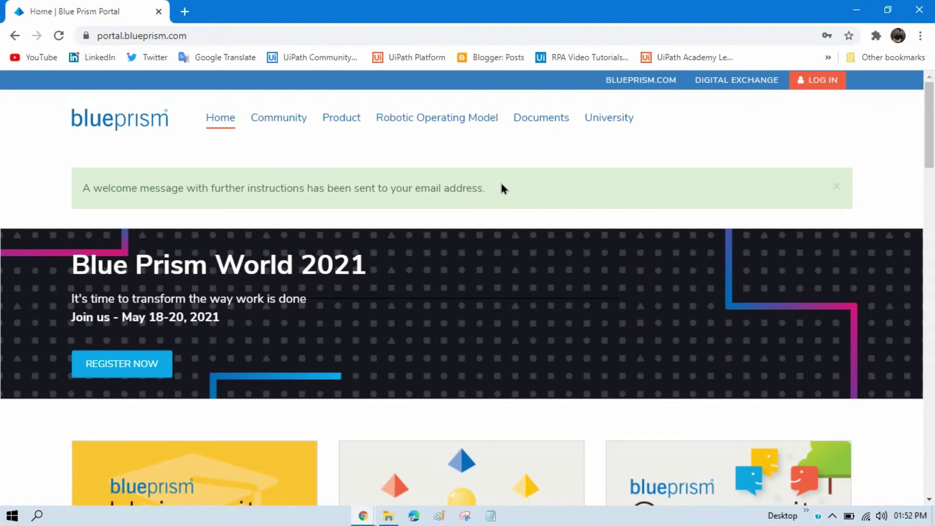
Step: In Gmail, dismiss the Meet promo and open the Blue Prism account details email
mouse_move(363, 516)
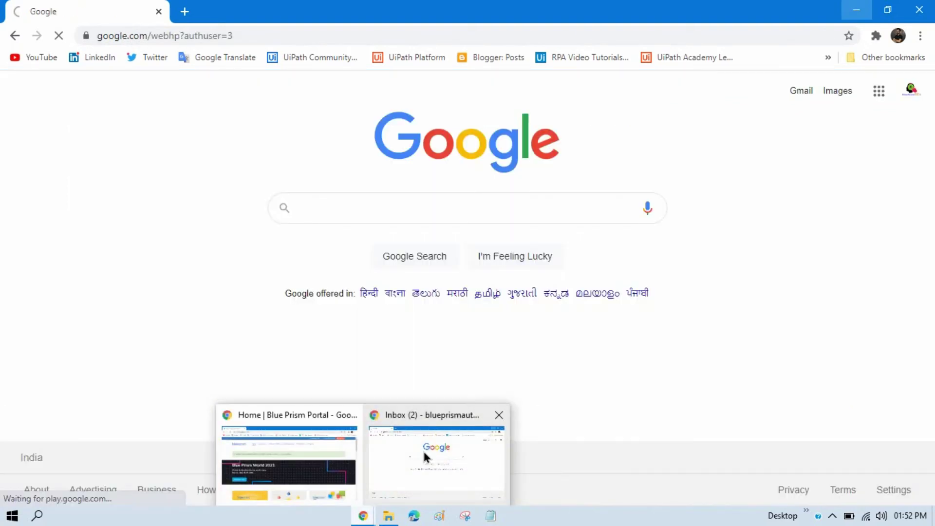
click(423, 450)
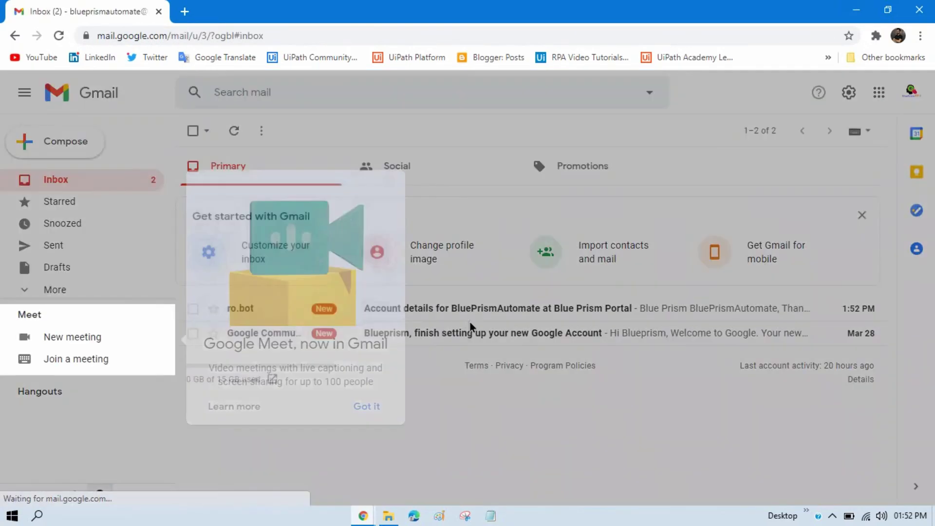
click(367, 407)
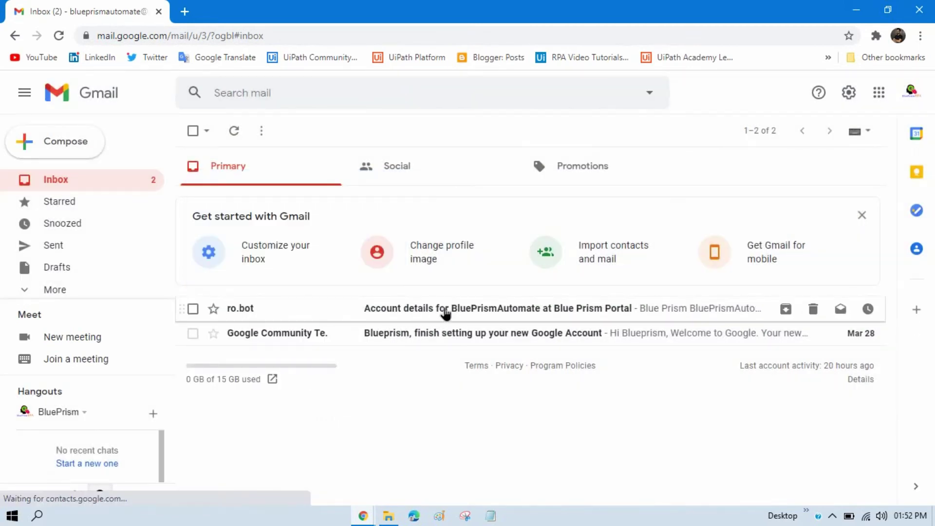
click(445, 309)
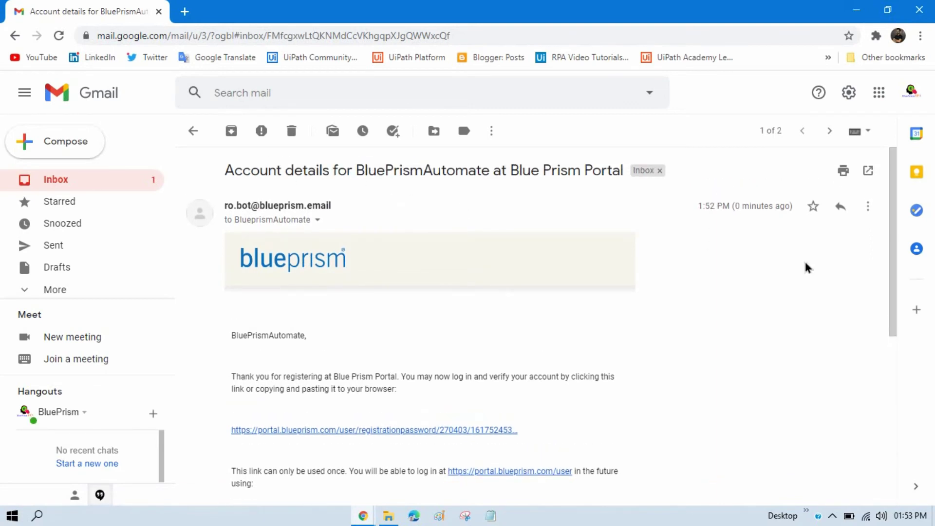
scroll(898, 282, down, 3)
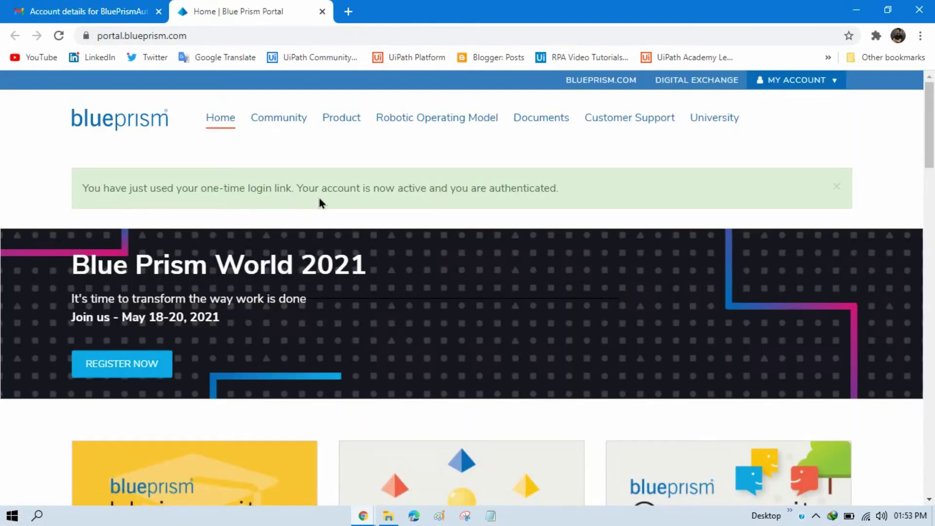
Step: Reveal Trial Edition and Learning Edition under Product > Blue Prism Enterprise
scroll(643, 193, down, 1)
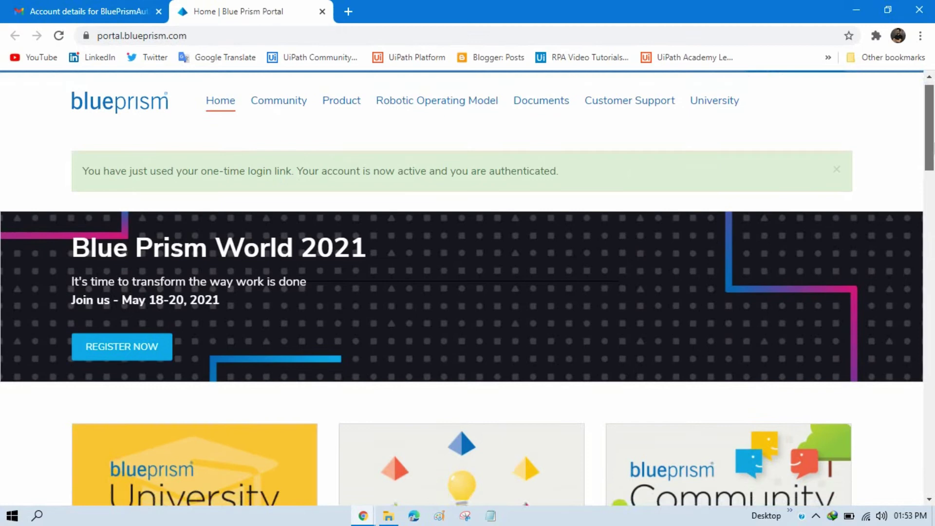
scroll(651, 194, up, 1)
mouse_move(344, 125)
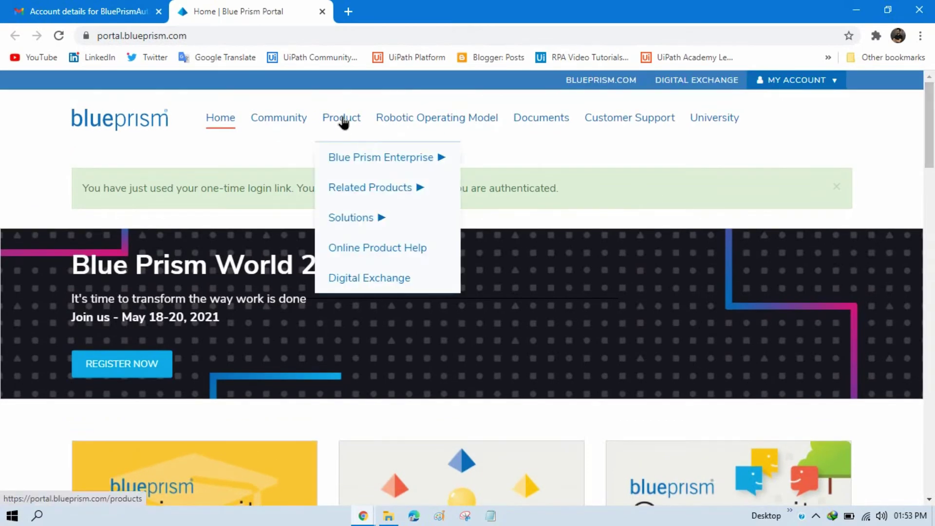
mouse_move(349, 164)
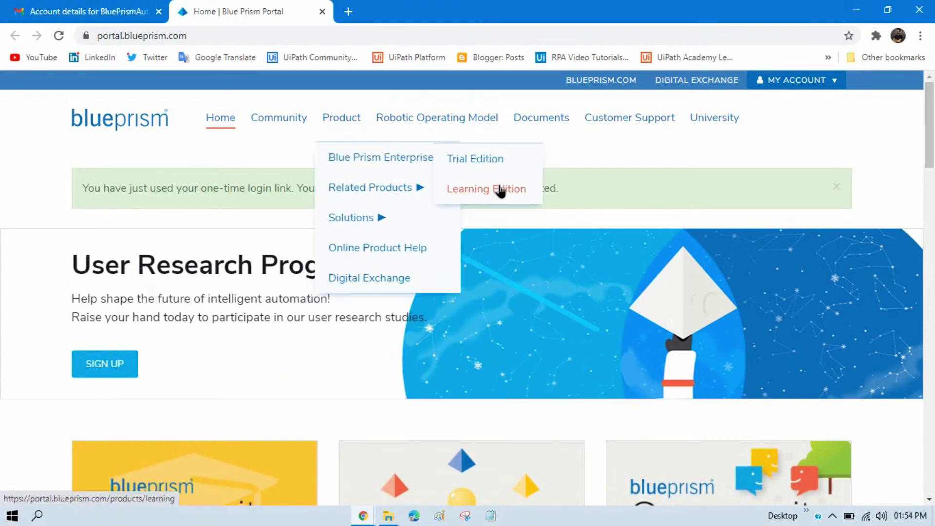
Step: Open the Learning Edition page and scroll to the Download (x64) 64-bit button
click(494, 195)
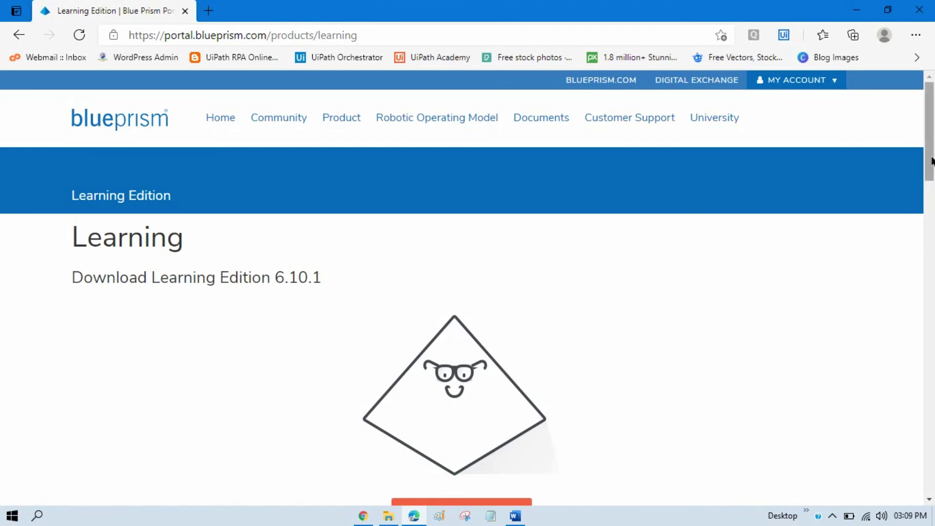
scroll(653, 265, down, 6)
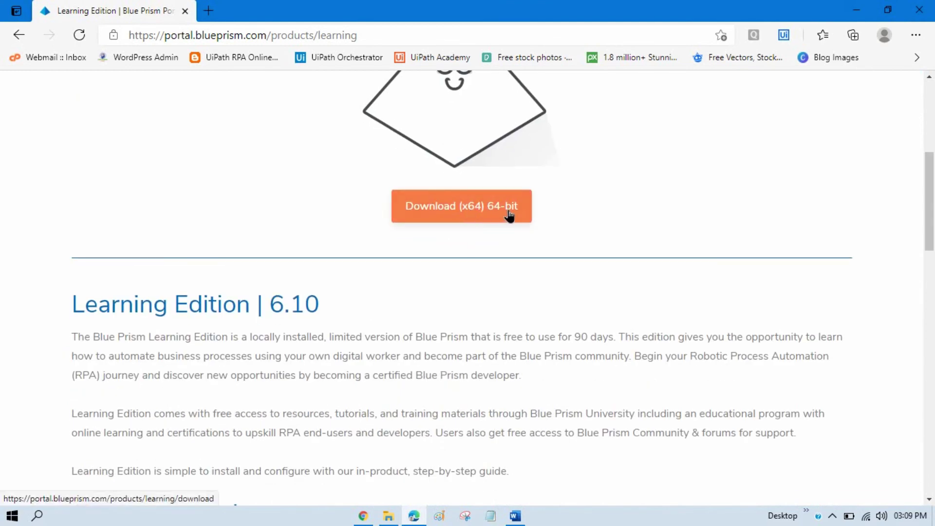
drag(930, 215, 933, 247)
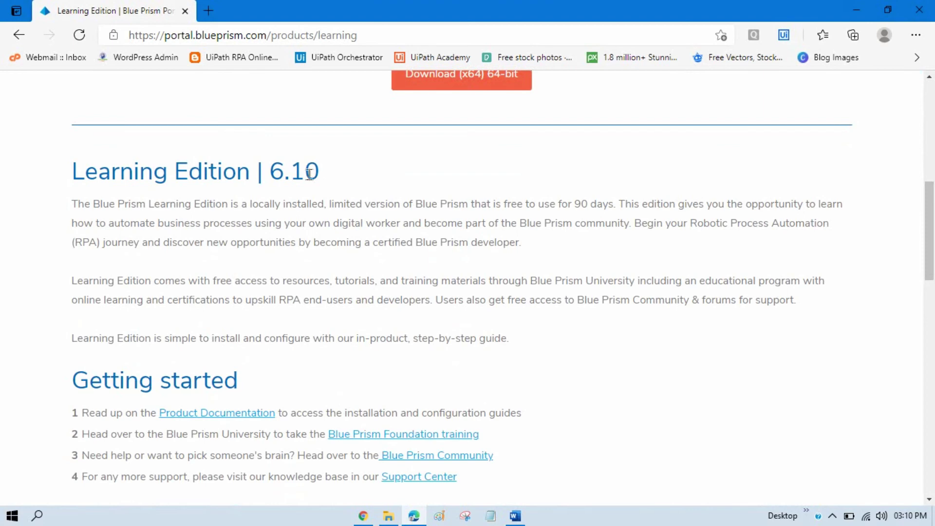
scroll(392, 192, down, 1)
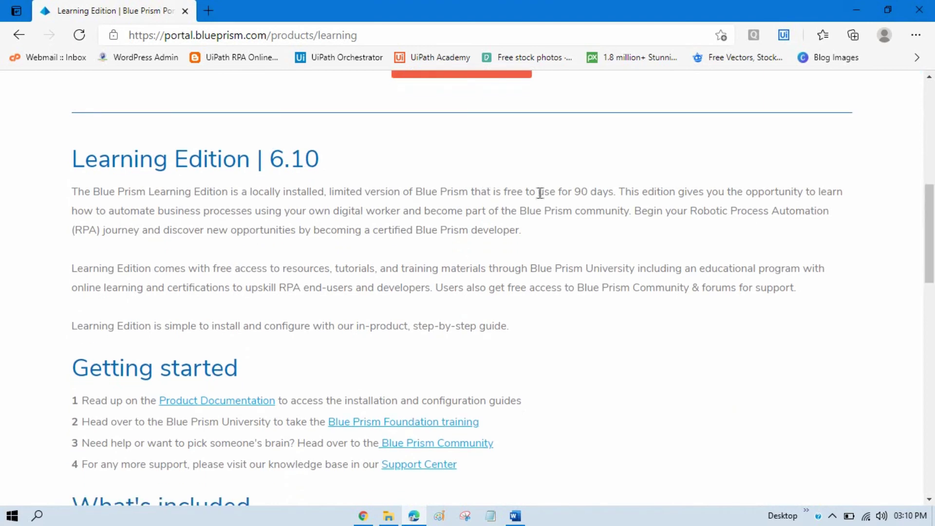
drag(930, 271, 929, 181)
Step: Download the 64-bit Learning Edition 6.10.1 MSI installer
click(456, 472)
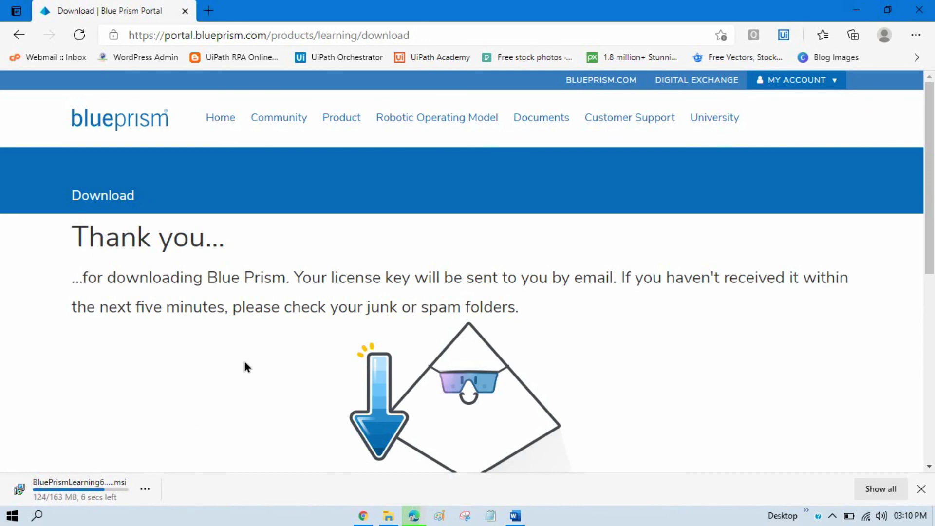
Step: Switch to the Downloads folder and select the 163 MB BluePrismLearning6.10.1.msi installer
key(alt+Tab)
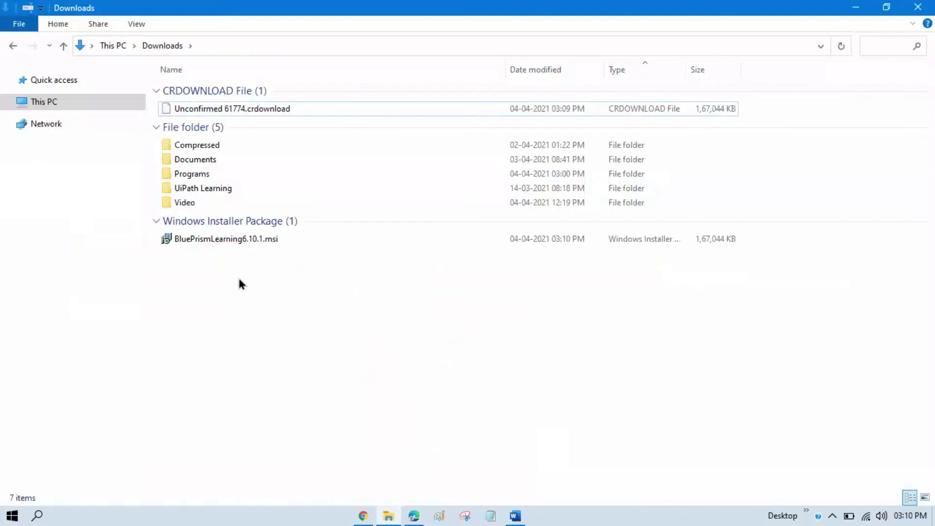
click(246, 241)
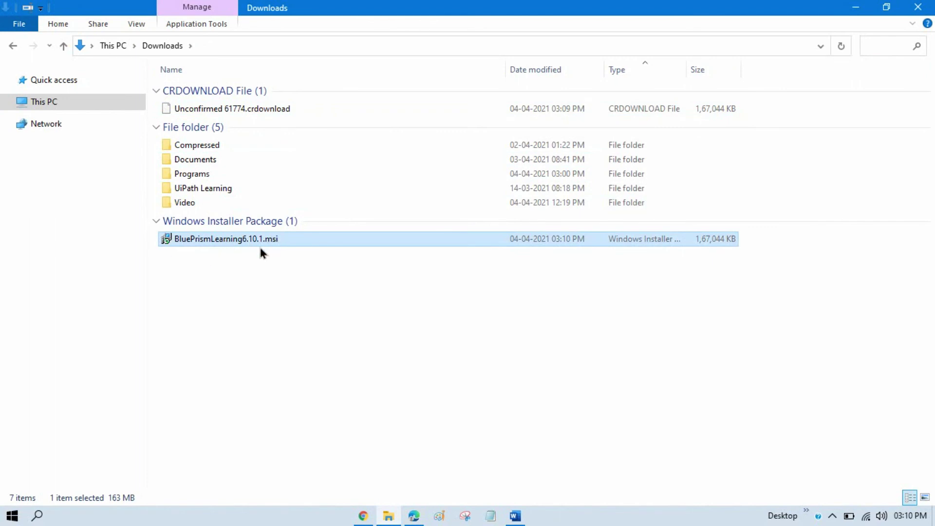